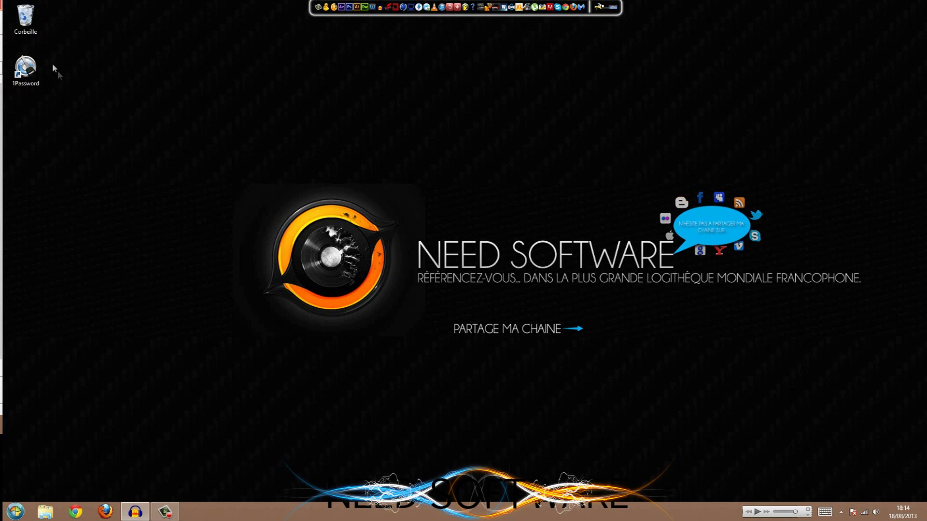
Open the 1Password for Windows page on the AgileBits site and find the purchase price.
{"action": "left_click", "coordinate": [618, 9]}
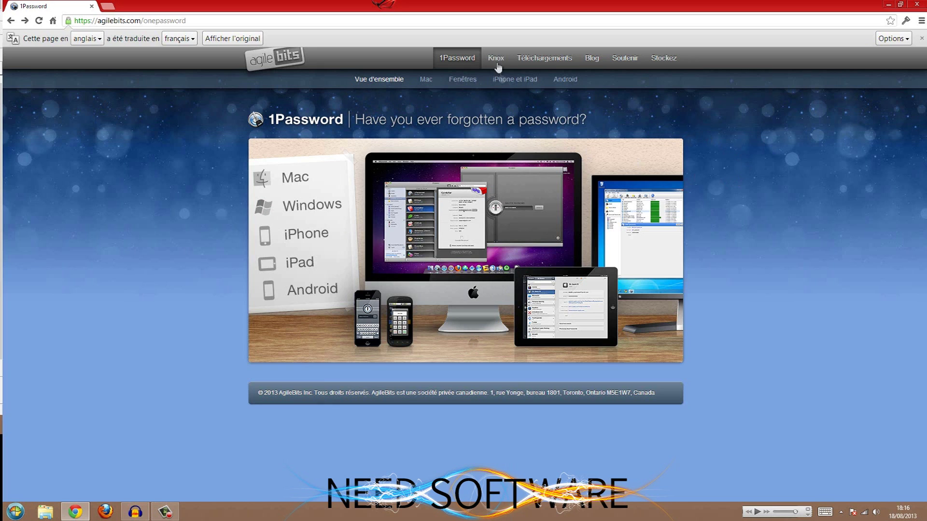
{"action": "left_click", "coordinate": [300, 207]}
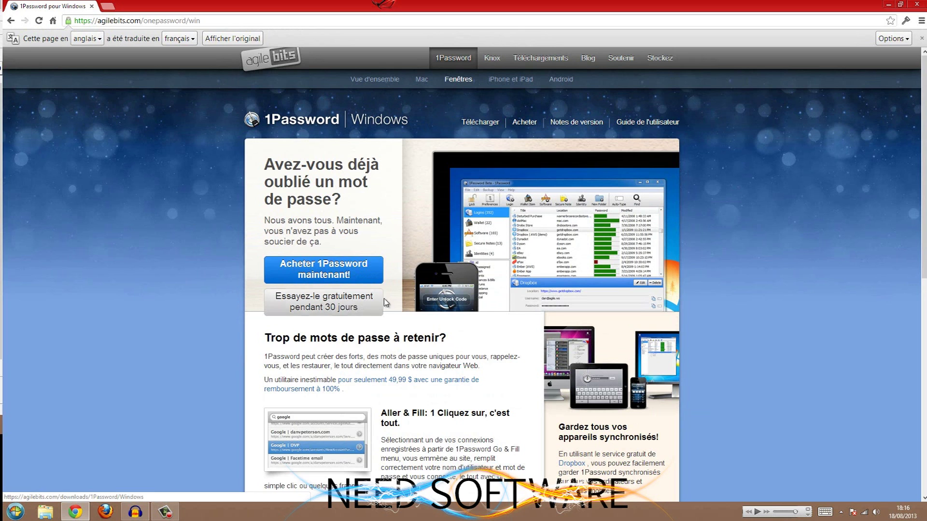
{"action": "scroll", "coordinate": [323, 317], "scroll_direction": "down", "scroll_amount": 1}
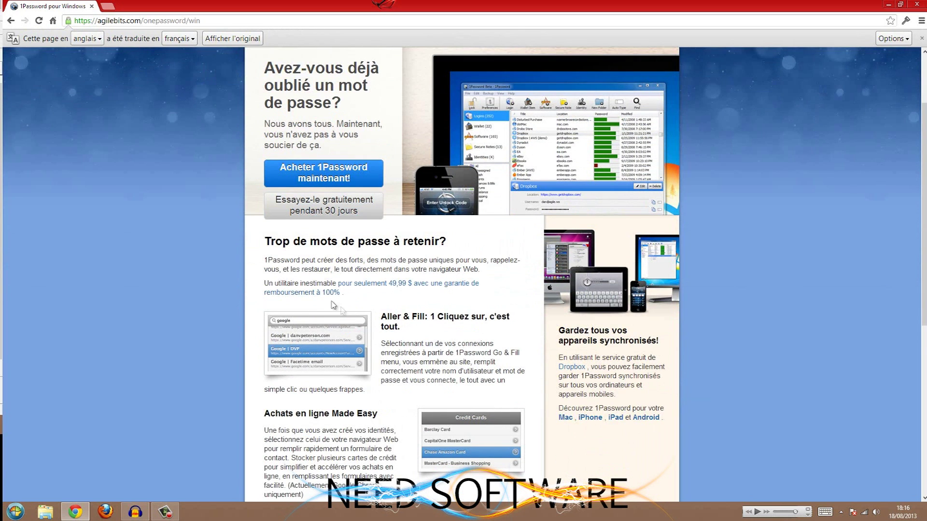
{"action": "scroll", "coordinate": [266, 227], "scroll_direction": "down", "scroll_amount": 2}
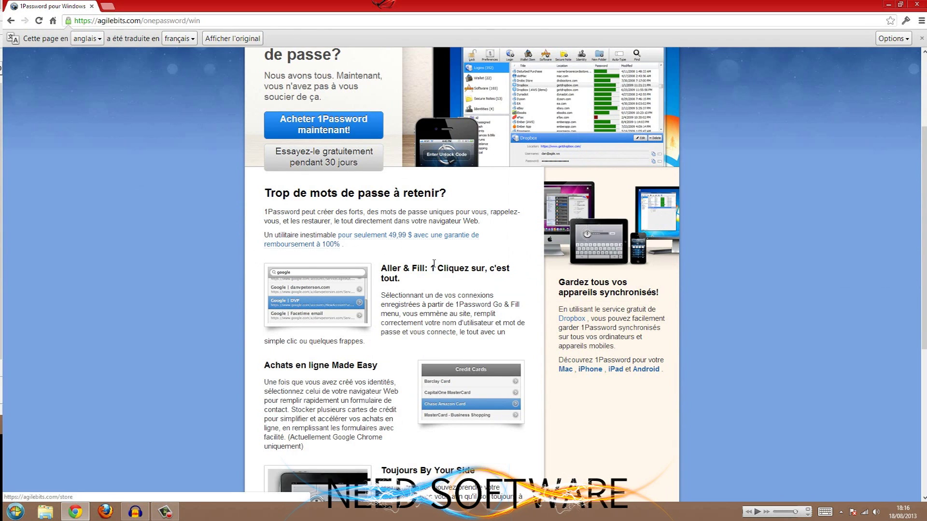
{"action": "mouse_move", "coordinate": [463, 241]}
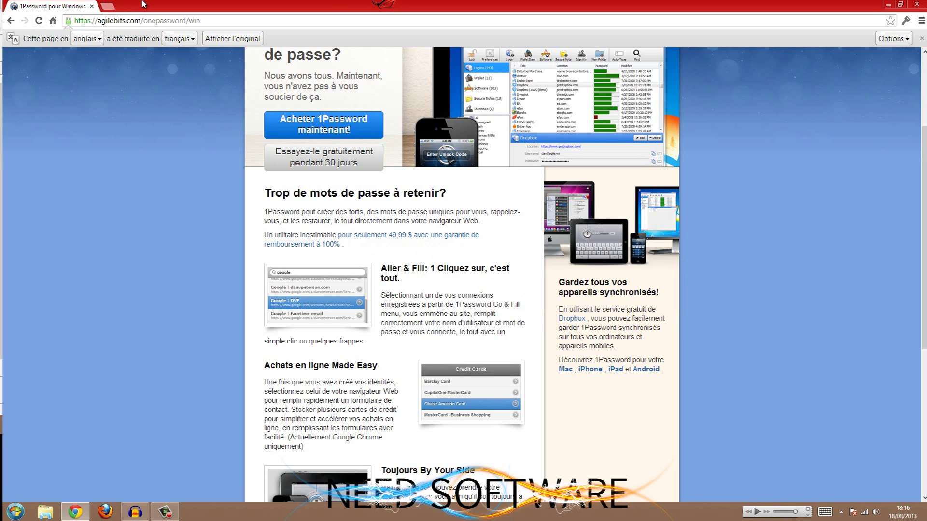
Search Google for "convertisseur monnaie" in a new browser tab.
{"action": "left_click", "coordinate": [111, 5]}
{"action": "left_click", "coordinate": [13, 42]}
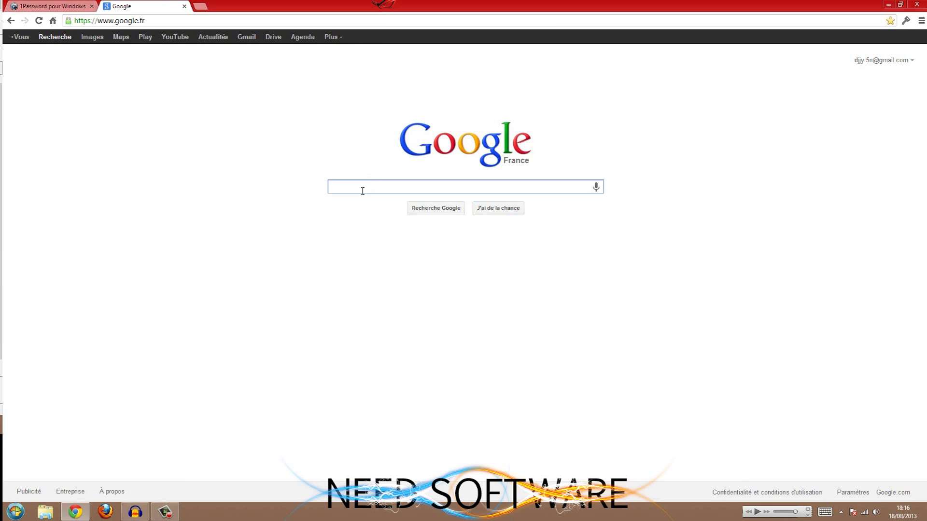
{"action": "type", "text": "convertis"}
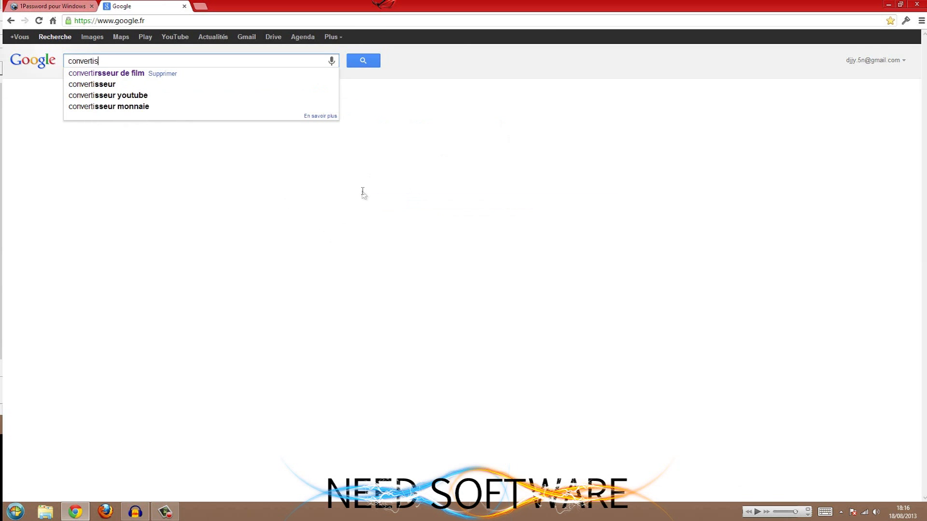
{"action": "type", "text": "seur"}
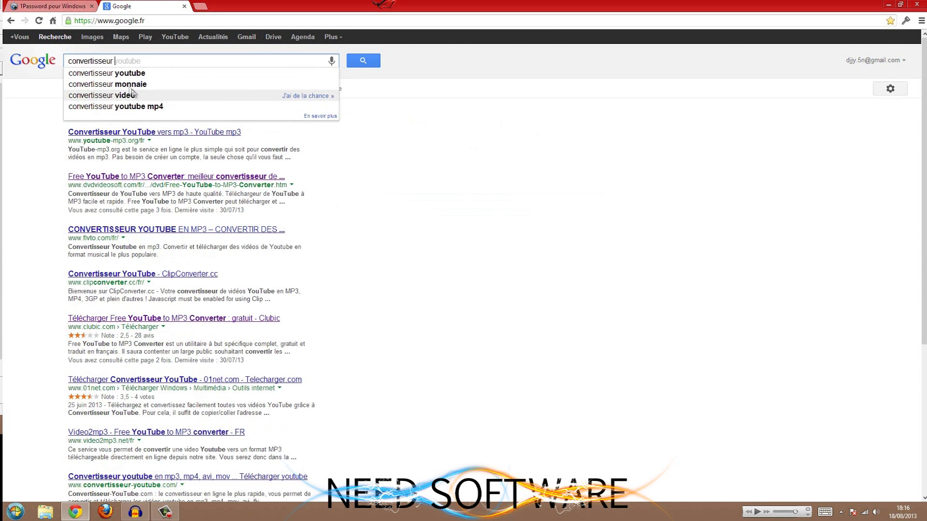
{"action": "left_click", "coordinate": [129, 84]}
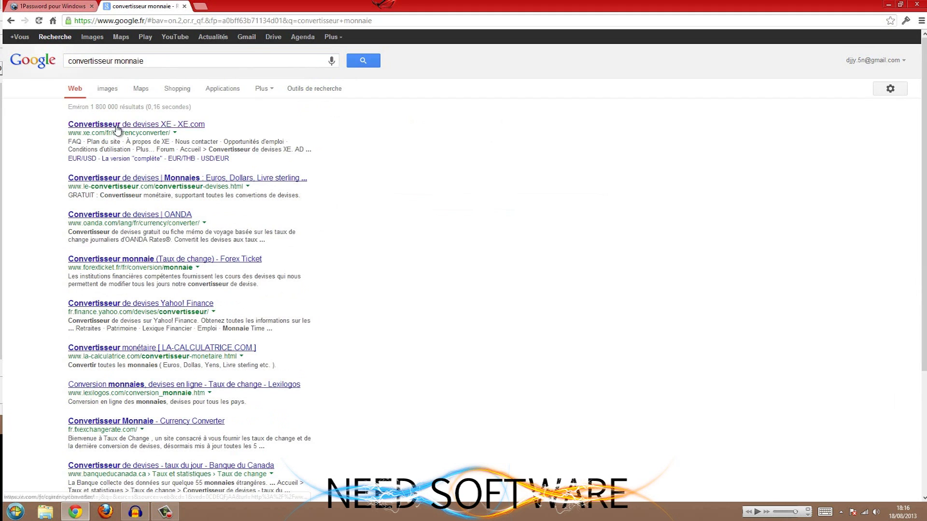
Convert 50 US dollars to euros with the XE currency converter and close its tab.
{"action": "left_click", "coordinate": [191, 125]}
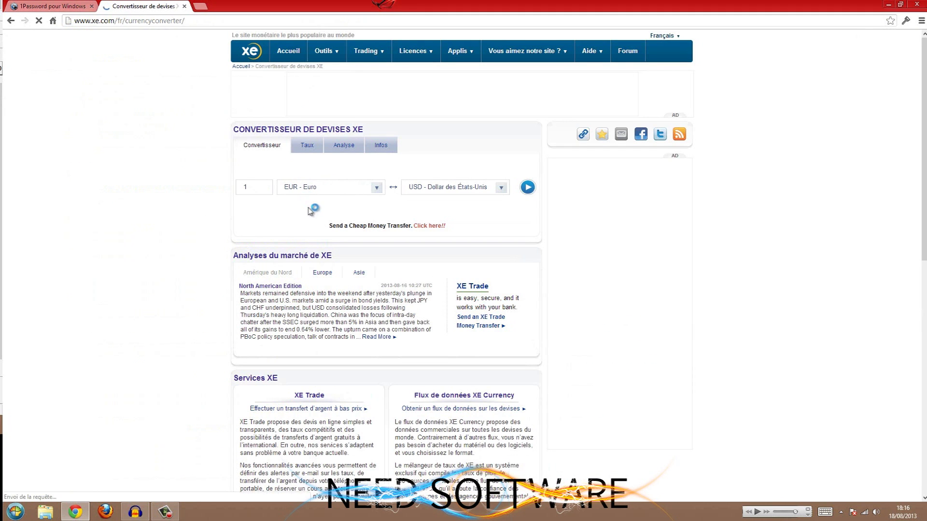
{"action": "left_click", "coordinate": [393, 187]}
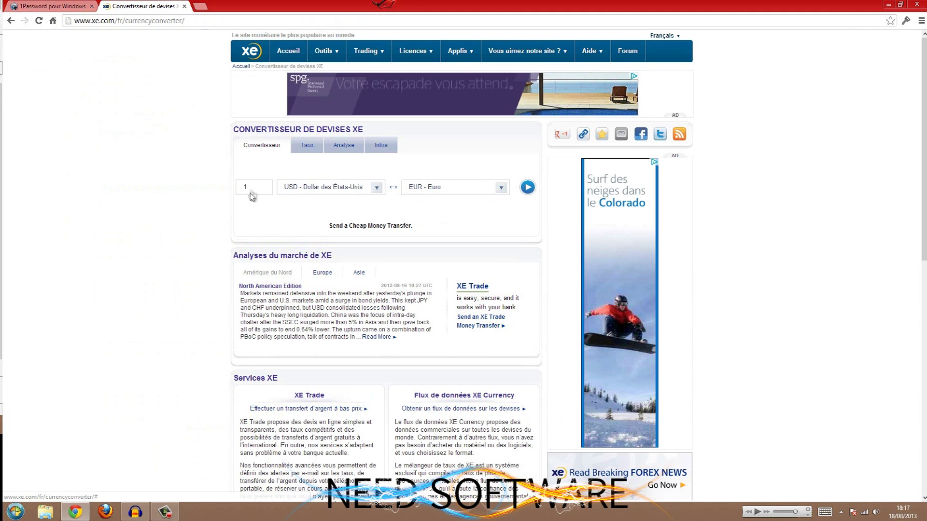
{"action": "left_click", "coordinate": [253, 192]}
{"action": "type", "text": "50"}
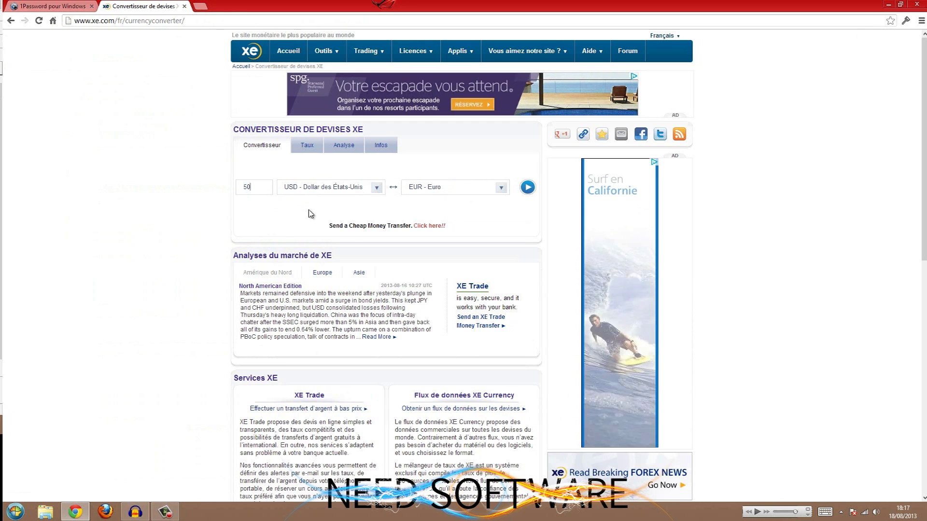
{"action": "left_click", "coordinate": [527, 188]}
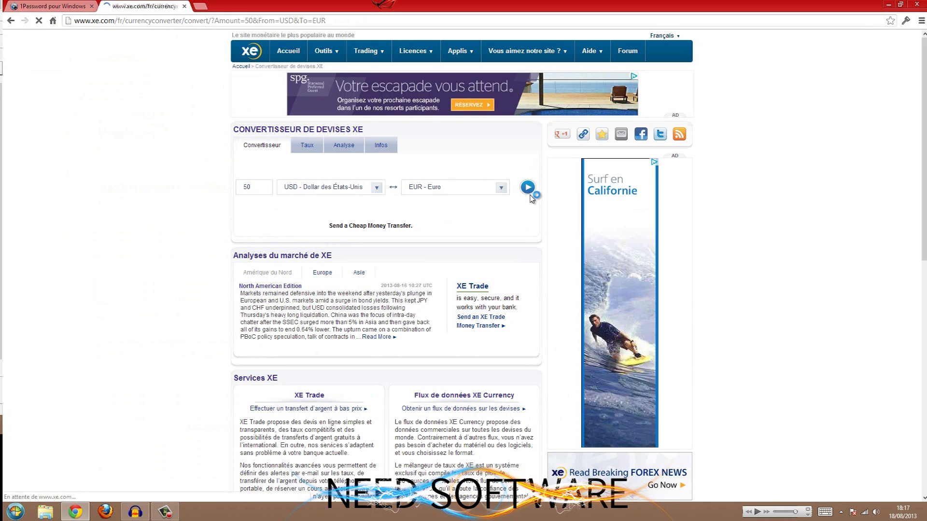
{"action": "left_click", "coordinate": [185, 6]}
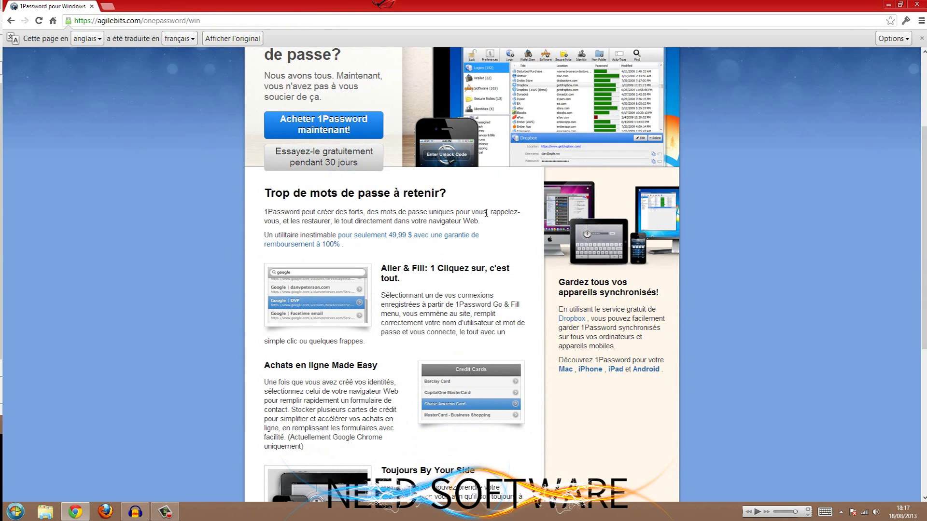
Examine the 1Password for Windows page, covering the purchase and trial offers, the feature descriptions and the device synchronisation section.
{"action": "mouse_move", "coordinate": [486, 213]}
{"action": "scroll", "coordinate": [482, 198], "scroll_direction": "up", "scroll_amount": 3}
{"action": "scroll", "coordinate": [481, 199], "scroll_direction": "down", "scroll_amount": 9}
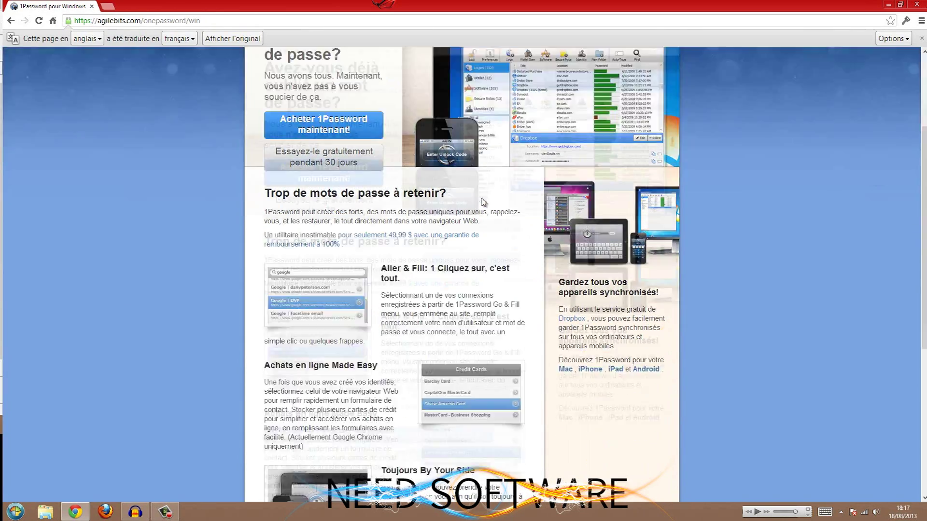
{"action": "scroll", "coordinate": [481, 198], "scroll_direction": "up", "scroll_amount": 8}
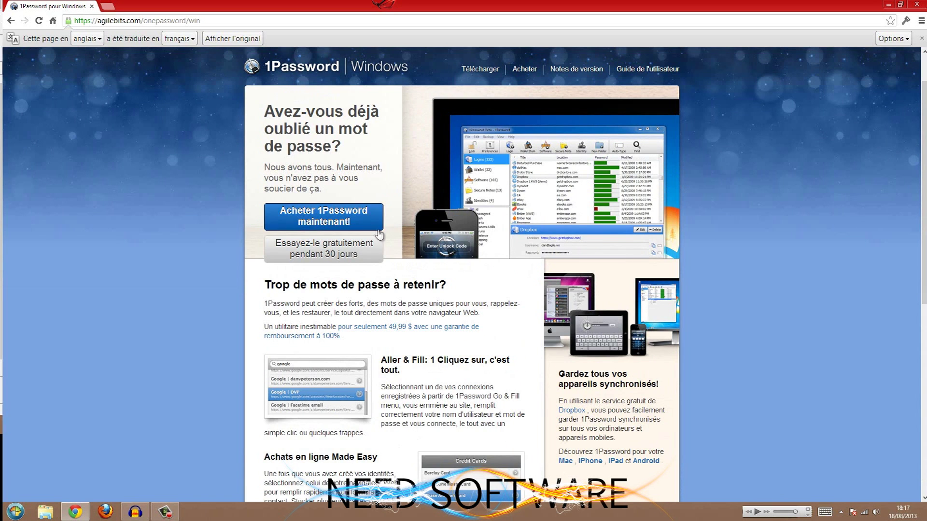
{"action": "scroll", "coordinate": [584, 318], "scroll_direction": "down", "scroll_amount": 1}
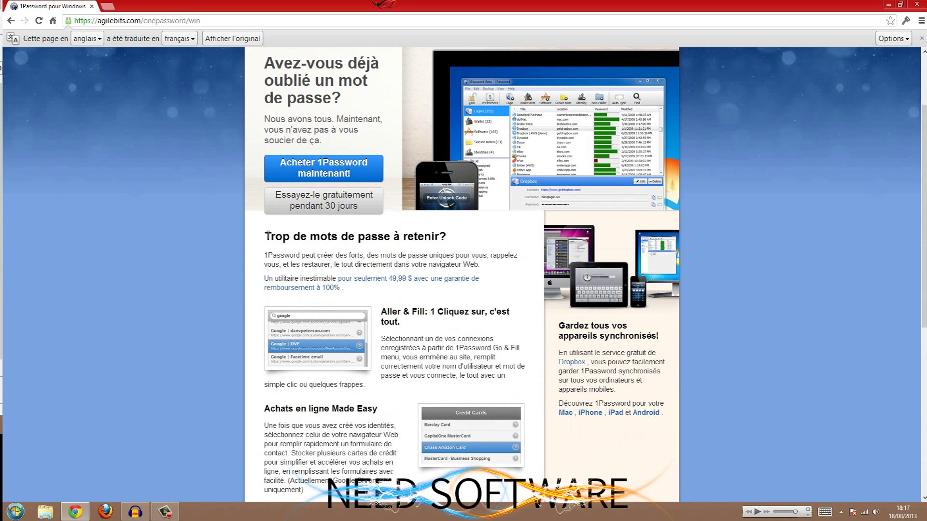
{"action": "scroll", "coordinate": [295, 364], "scroll_direction": "down", "scroll_amount": 1}
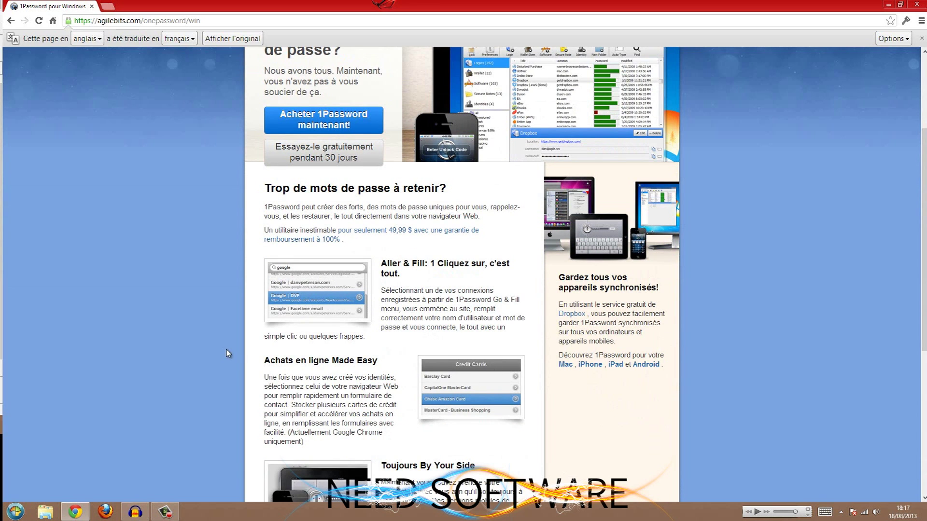
{"action": "scroll", "coordinate": [384, 425], "scroll_direction": "down", "scroll_amount": 1}
{"action": "scroll", "coordinate": [412, 396], "scroll_direction": "down", "scroll_amount": 1}
{"action": "scroll", "coordinate": [412, 396], "scroll_direction": "down", "scroll_amount": 1}
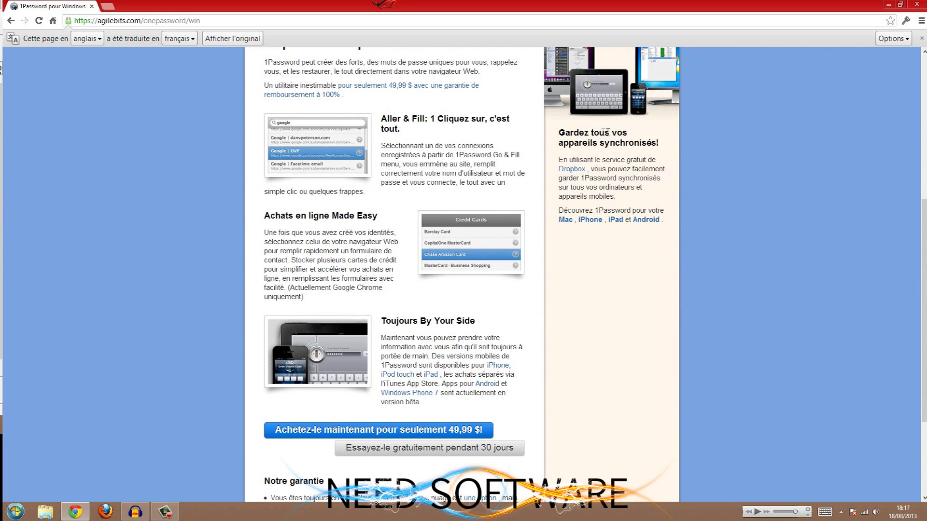
{"action": "mouse_move", "coordinate": [601, 132]}
{"action": "scroll", "coordinate": [633, 151], "scroll_direction": "up", "scroll_amount": 3}
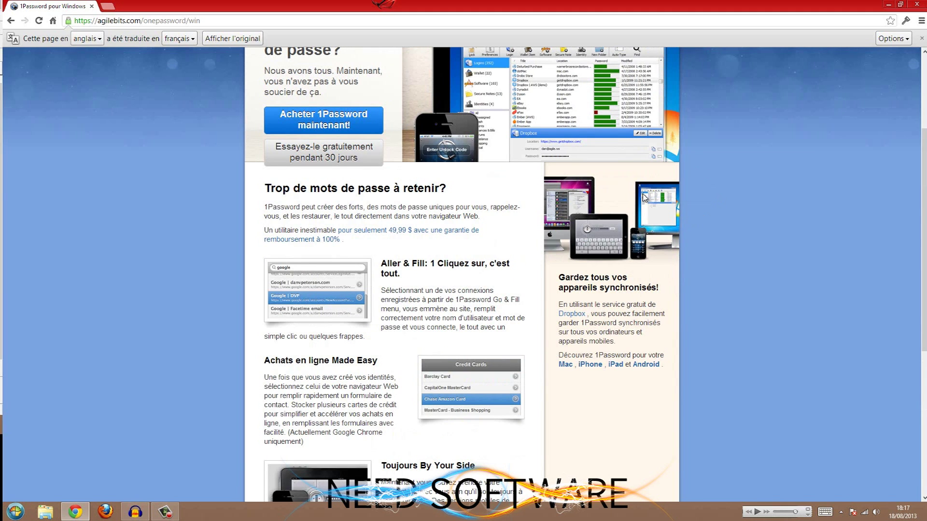
{"action": "scroll", "coordinate": [644, 198], "scroll_direction": "up", "scroll_amount": 3}
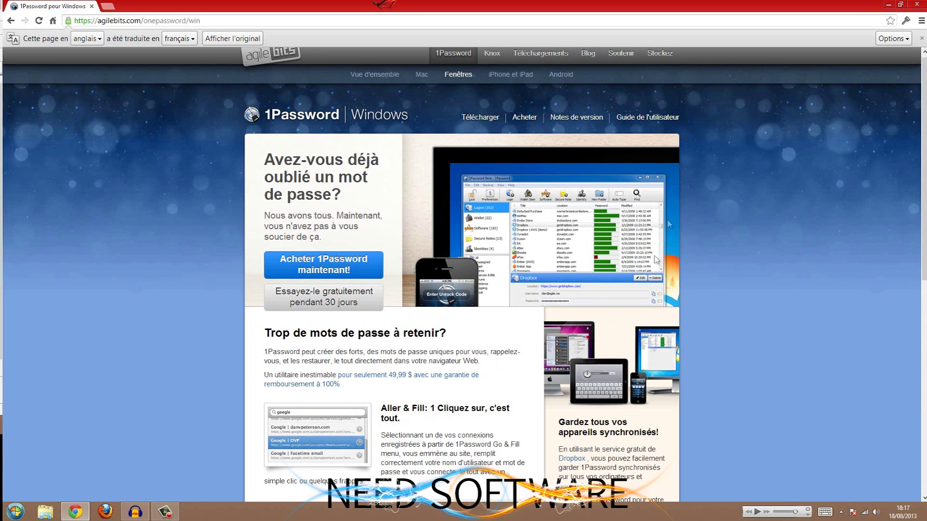
{"action": "scroll", "coordinate": [670, 224], "scroll_direction": "down", "scroll_amount": 9}
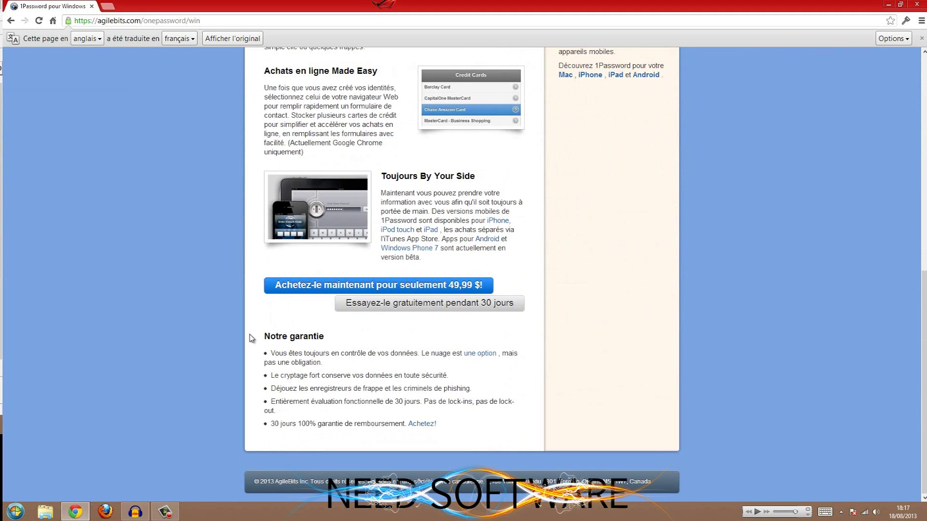
Read through the points under "Notre garantie" near the page's end, highlighting text along the way, and return to the page's beginning.
{"action": "left_click_drag", "start_coordinate": [263, 340], "coordinate": [324, 339]}
{"action": "left_click", "coordinate": [269, 358]}
{"action": "triple_click", "coordinate": [310, 376]}
{"action": "right_click", "coordinate": [333, 377]}
{"action": "left_click", "coordinate": [381, 371]}
{"action": "right_click", "coordinate": [274, 385]}
{"action": "left_click", "coordinate": [503, 368]}
{"action": "scroll", "coordinate": [333, 158], "scroll_direction": "up", "scroll_amount": 6}
{"action": "scroll", "coordinate": [333, 158], "scroll_direction": "up", "scroll_amount": 3}
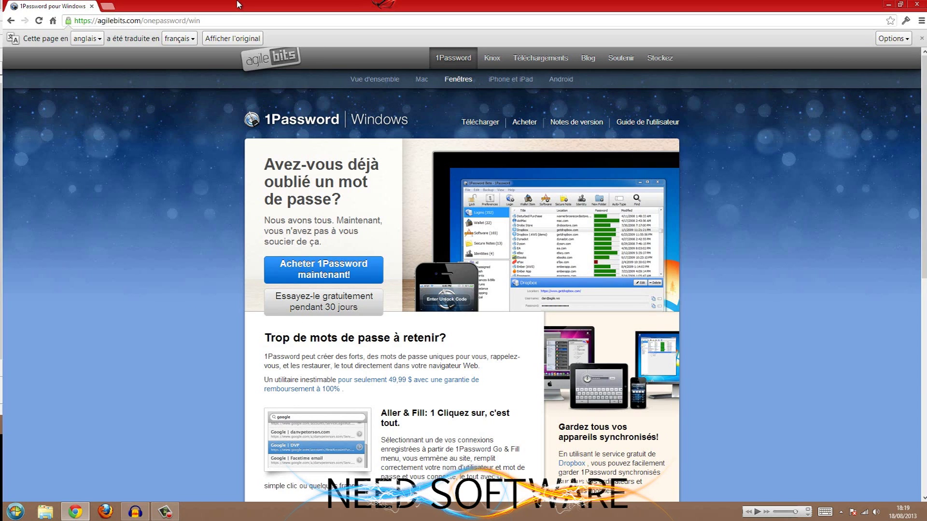
Shrink the browser window to reach the desktop, launch 1Password and unlock its data with the master password.
{"action": "double_click", "coordinate": [292, 9]}
{"action": "double_click", "coordinate": [27, 69]}
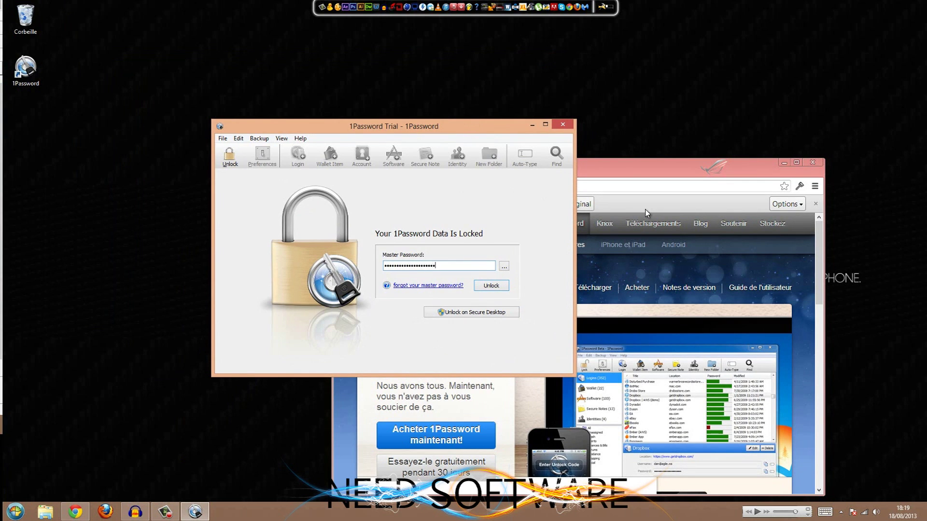
{"action": "key", "text": "Return"}
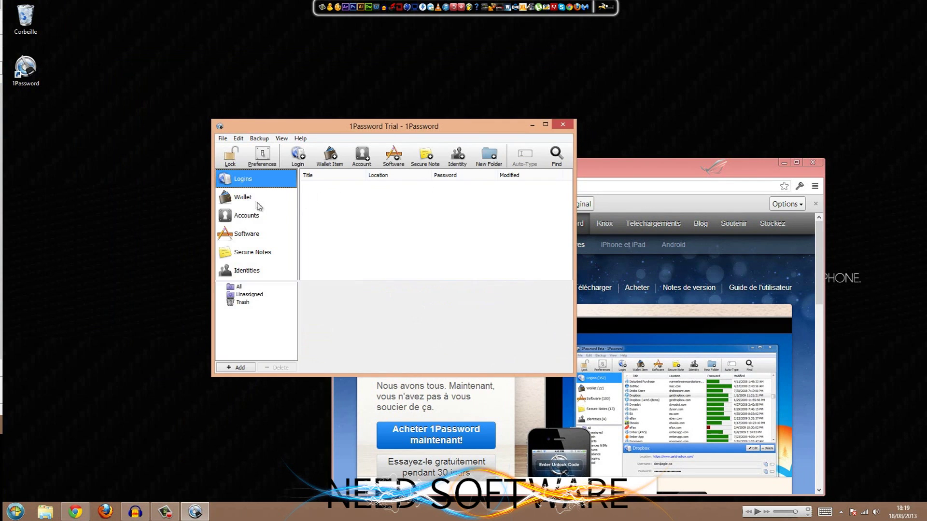
Look through the Wallet, Accounts, Software, Secure Notes and Identities categories of the vault.
{"action": "left_click", "coordinate": [241, 198]}
{"action": "left_click", "coordinate": [249, 216]}
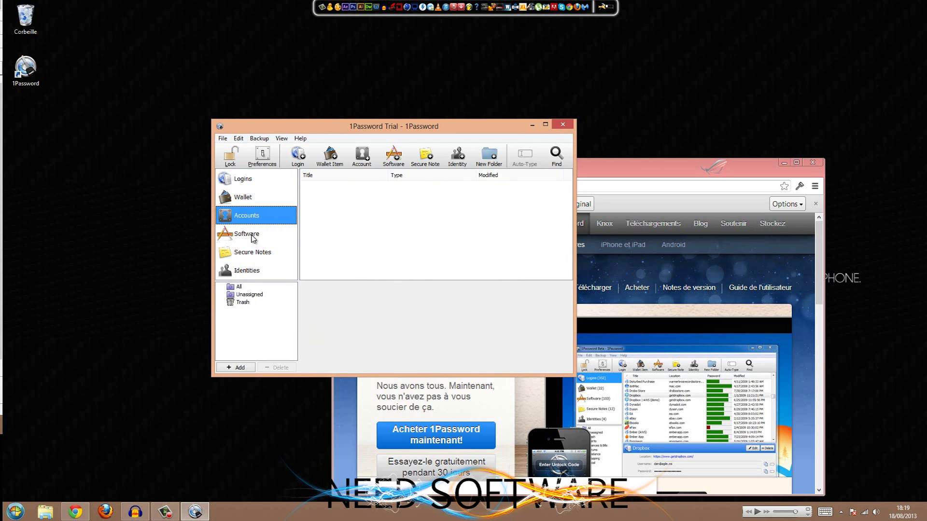
{"action": "left_click", "coordinate": [251, 237]}
{"action": "left_click", "coordinate": [253, 252]}
{"action": "left_click", "coordinate": [250, 277]}
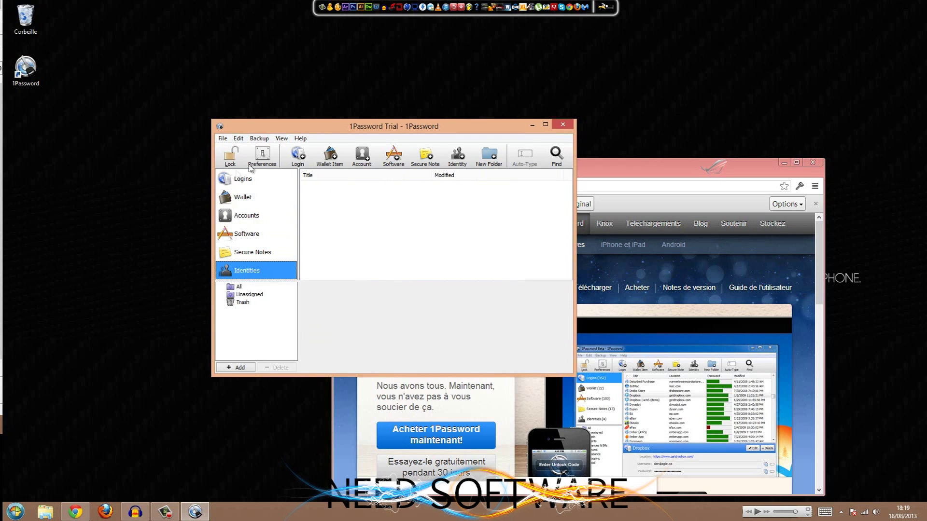
Open the preferences and review the Security, Backup, Browsers, Logins and IE settings, finishing on the Browsers settings.
{"action": "left_click", "coordinate": [262, 154]}
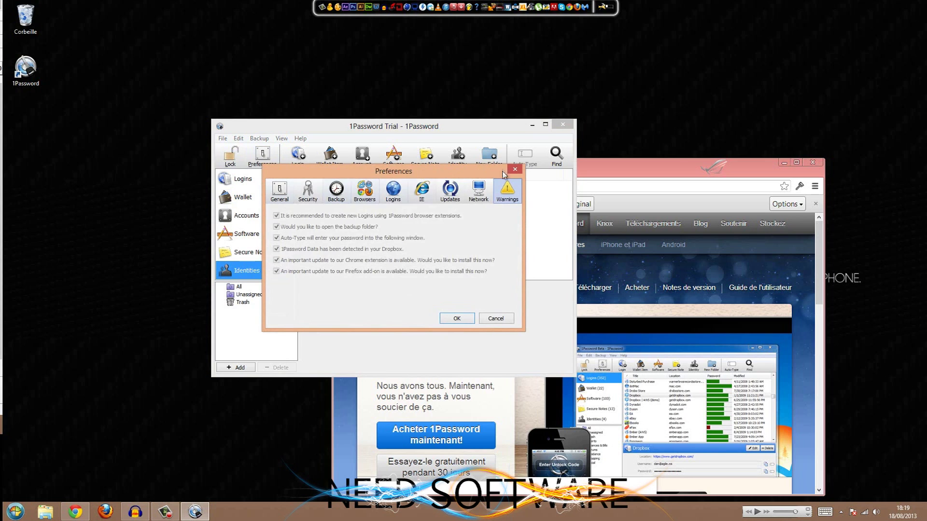
{"action": "left_click", "coordinate": [308, 191]}
{"action": "left_click", "coordinate": [346, 192]}
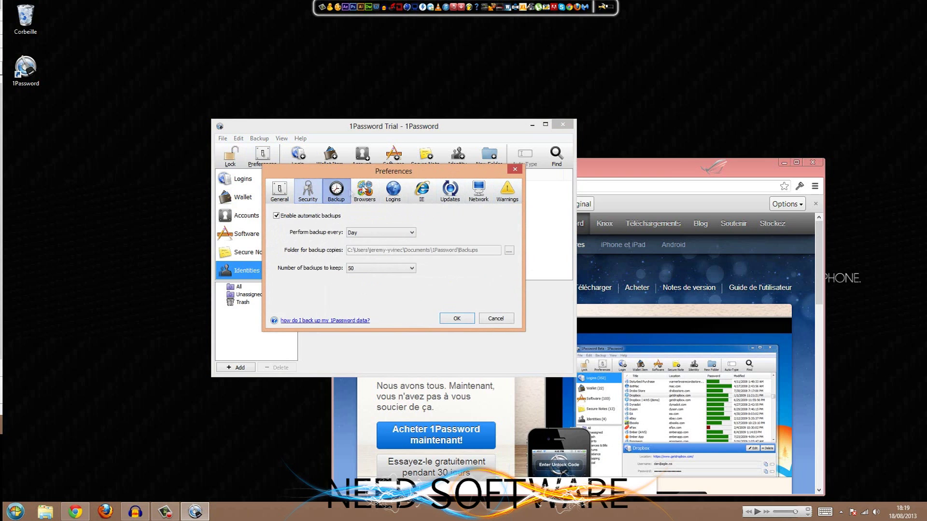
{"action": "left_click", "coordinate": [364, 191]}
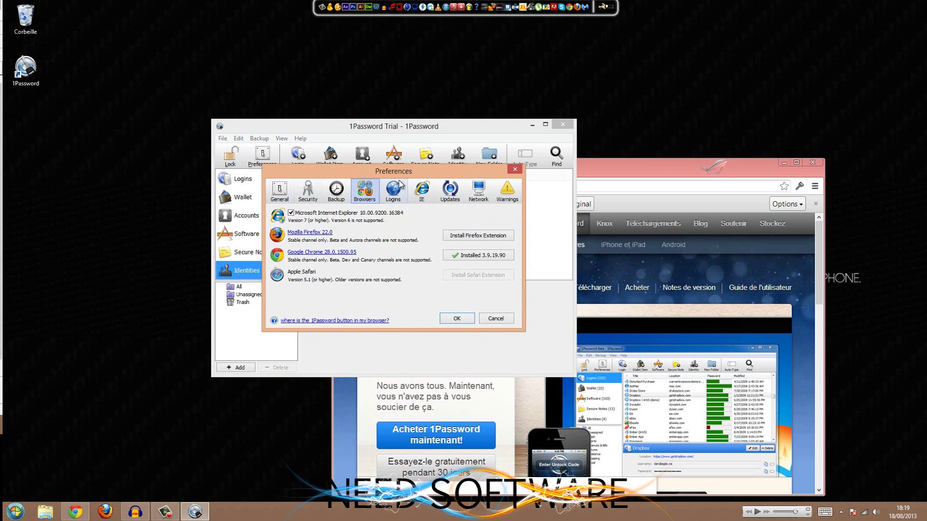
{"action": "left_click", "coordinate": [393, 196]}
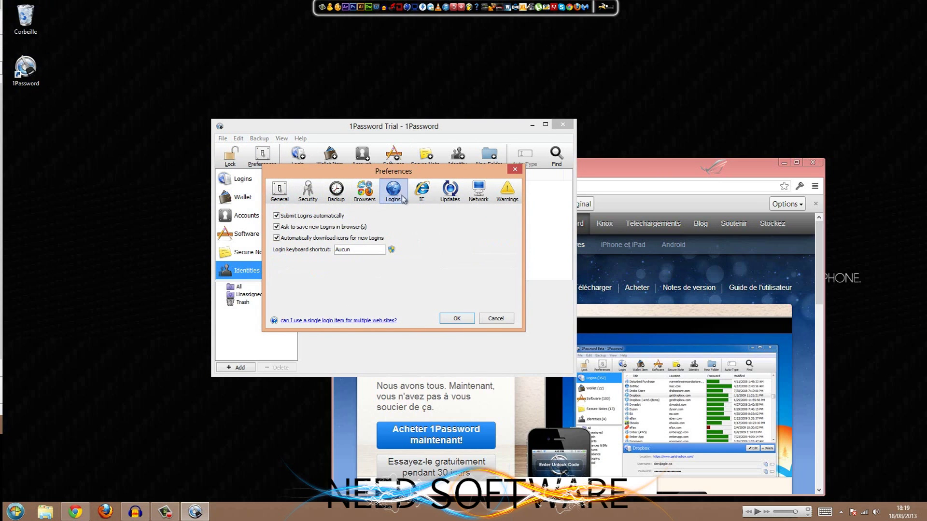
{"action": "left_click", "coordinate": [422, 192]}
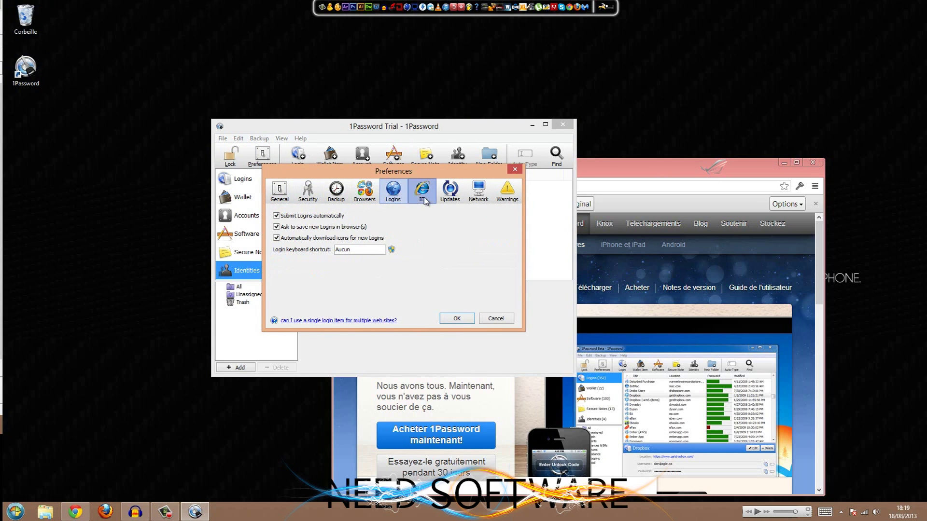
{"action": "left_click", "coordinate": [365, 190]}
Maximize the Chrome window and bring 1Password with its Browsers preferences back in front of it.
{"action": "left_click", "coordinate": [771, 169]}
{"action": "left_click", "coordinate": [797, 163]}
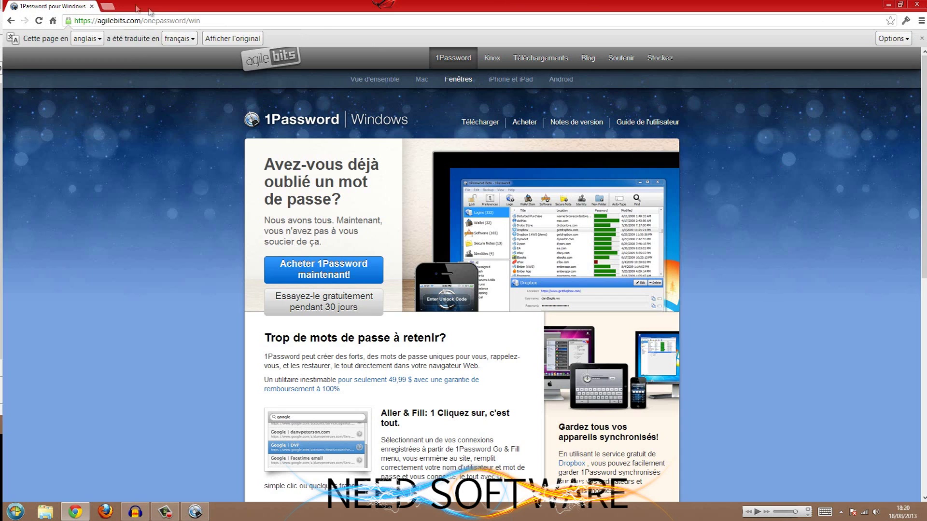
{"action": "left_click", "coordinate": [194, 511]}
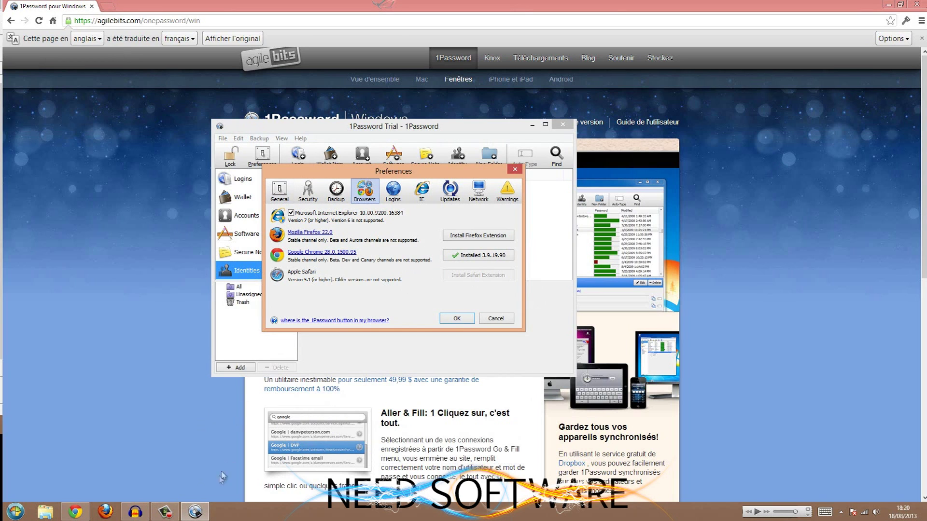
{"action": "left_click", "coordinate": [196, 514]}
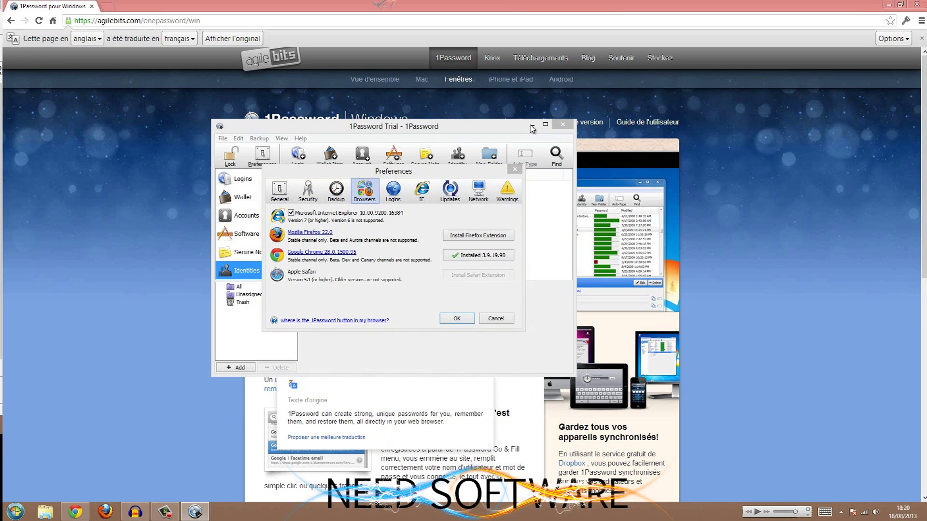
Switch to Chrome, unlock its 1Password extension with the master password and view the Credit Cards and Identities lists.
{"action": "left_click", "coordinate": [615, 162]}
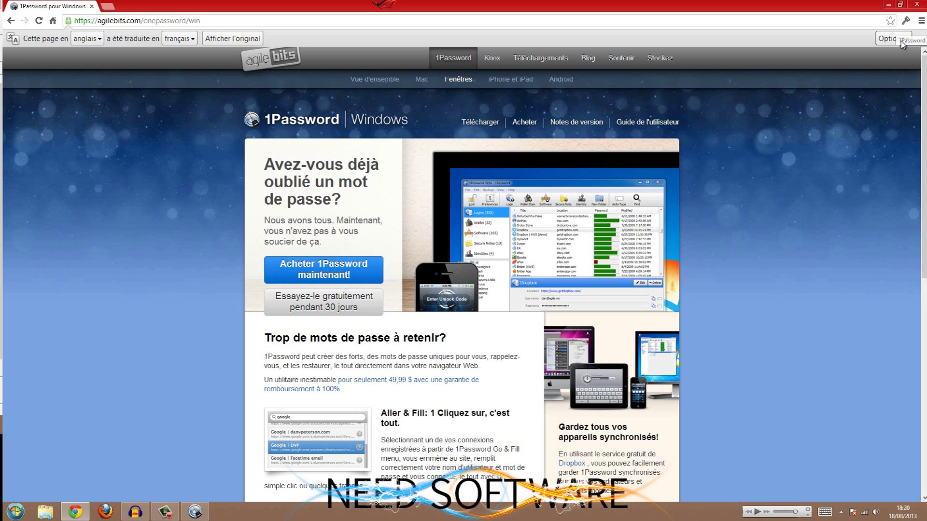
{"action": "left_click", "coordinate": [905, 21]}
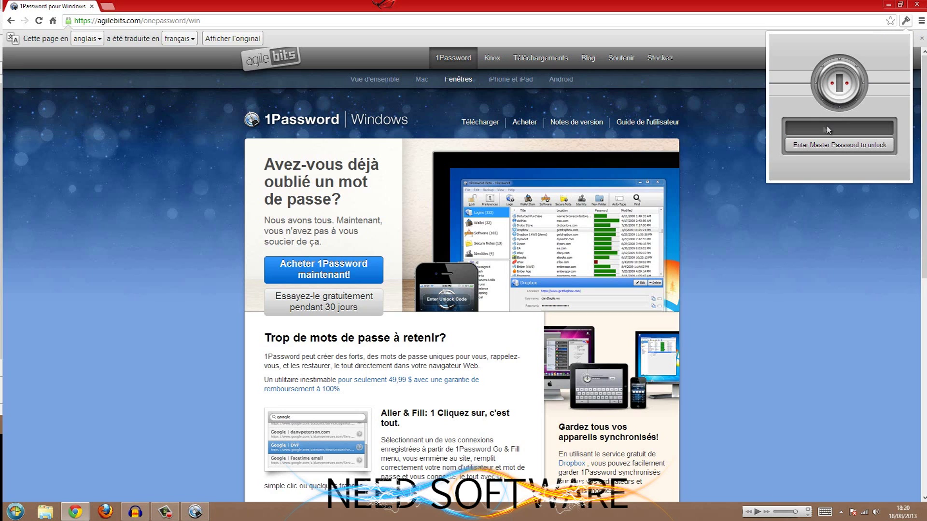
{"action": "type", "text": "********************"}
{"action": "key", "text": "Return"}
{"action": "left_click", "coordinate": [777, 58]}
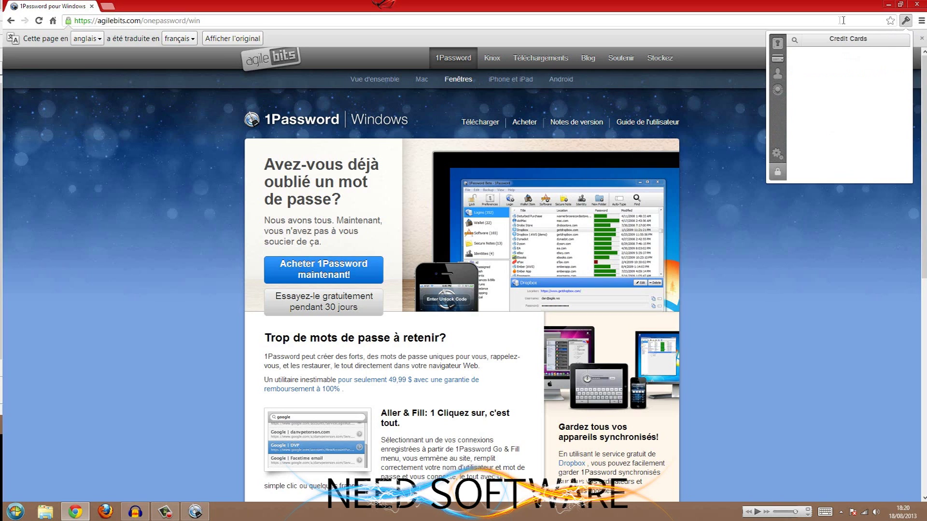
{"action": "left_click", "coordinate": [777, 73]}
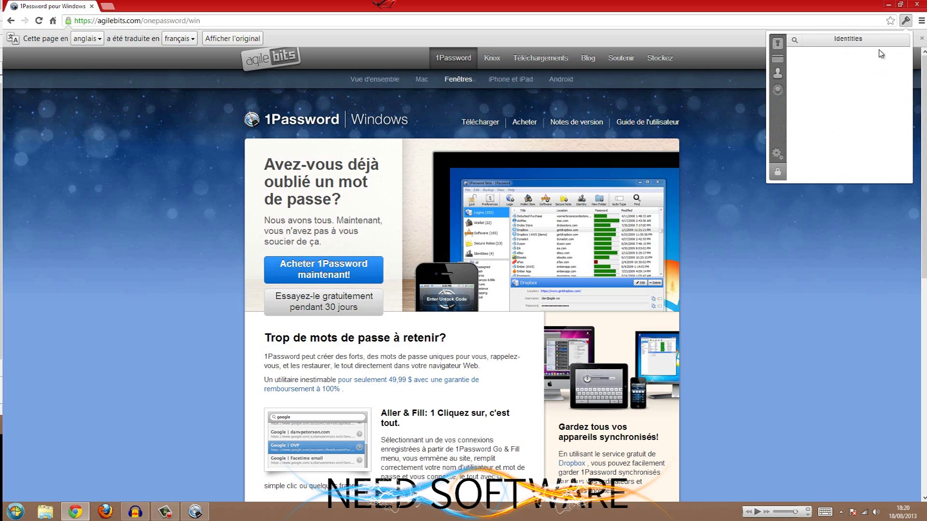
Set the strong password generator's length to 4 and lower its digits, finishing on the extension's Logins list.
{"action": "left_click", "coordinate": [783, 90]}
{"action": "left_click_drag", "start_coordinate": [837, 87], "coordinate": [769, 94]}
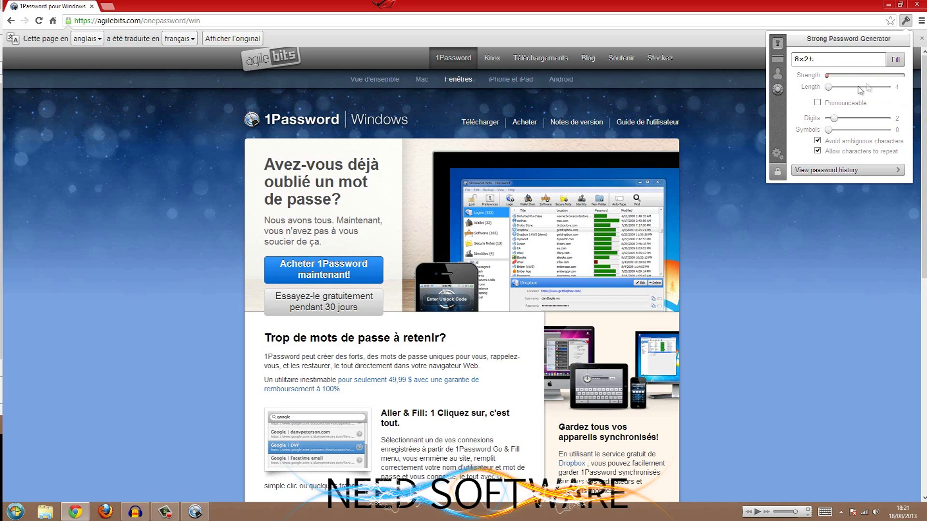
{"action": "left_click_drag", "start_coordinate": [833, 118], "coordinate": [793, 114]}
{"action": "left_click", "coordinate": [778, 43]}
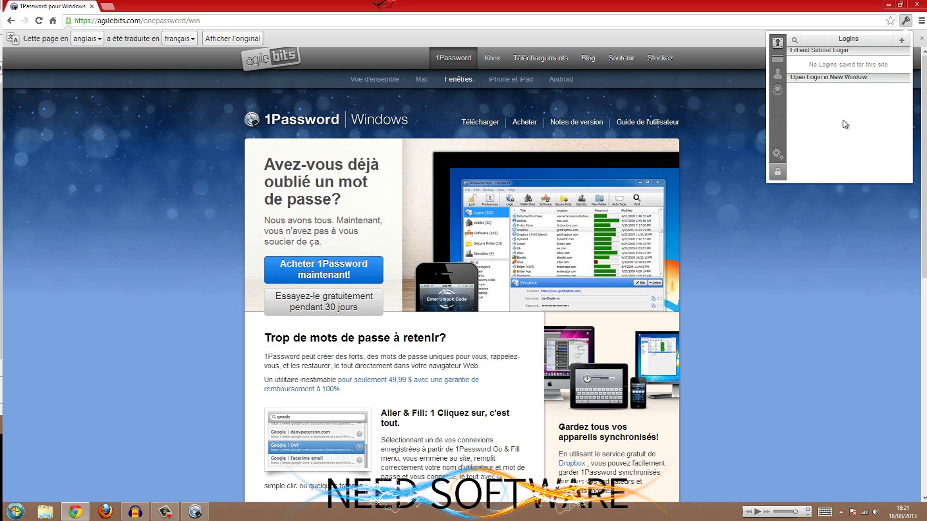
Minimize Chrome to return to the 1Password program, cancel its preferences and show the Logins category.
{"action": "left_click", "coordinate": [905, 21]}
{"action": "left_click", "coordinate": [905, 20]}
{"action": "left_click", "coordinate": [886, 7]}
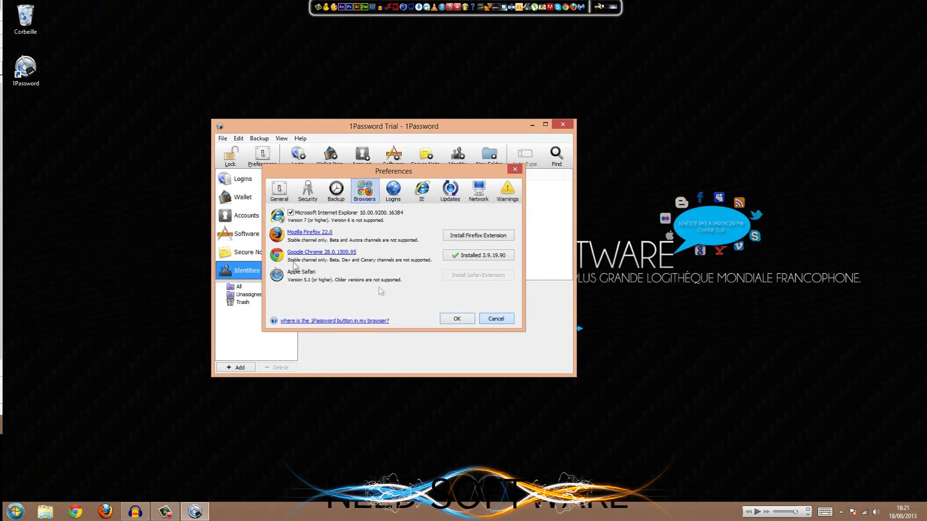
{"action": "key", "text": "Escape"}
{"action": "left_click", "coordinate": [249, 179]}
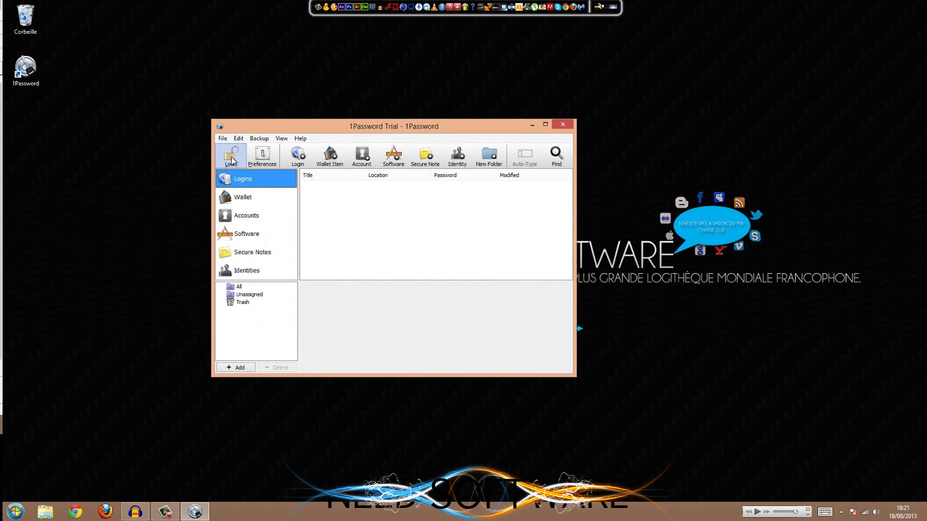
Lock the 1Password data and unlock it again with the master password.
{"action": "left_click", "coordinate": [232, 159]}
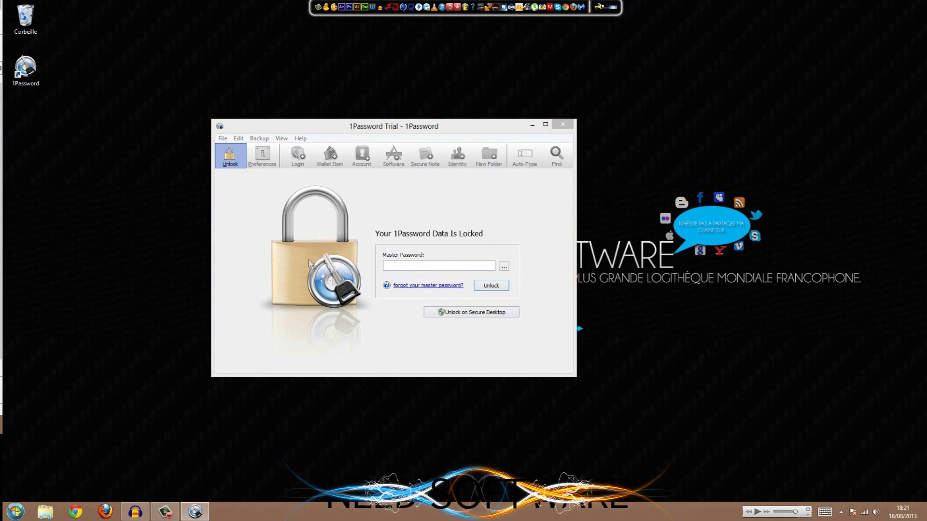
{"action": "key", "text": "Return"}
{"action": "left_click", "coordinate": [598, 301]}
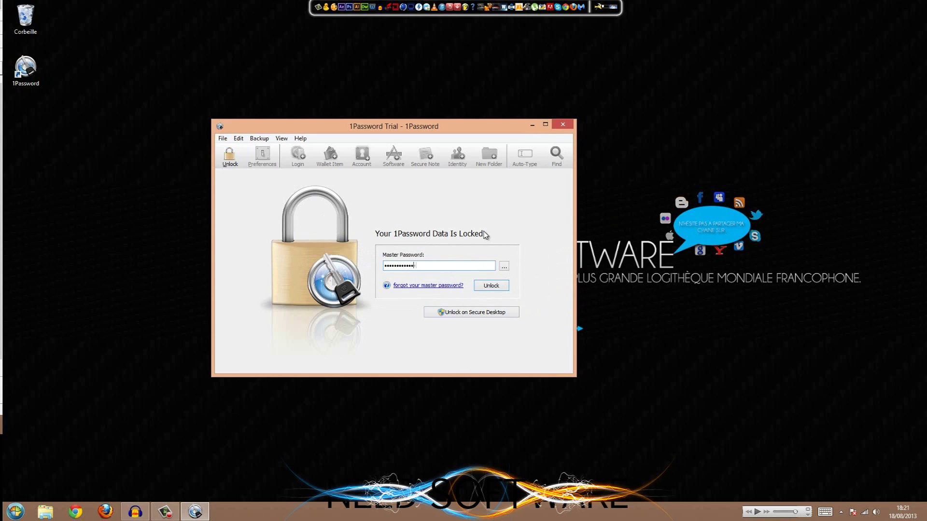
{"action": "key", "text": "Return"}
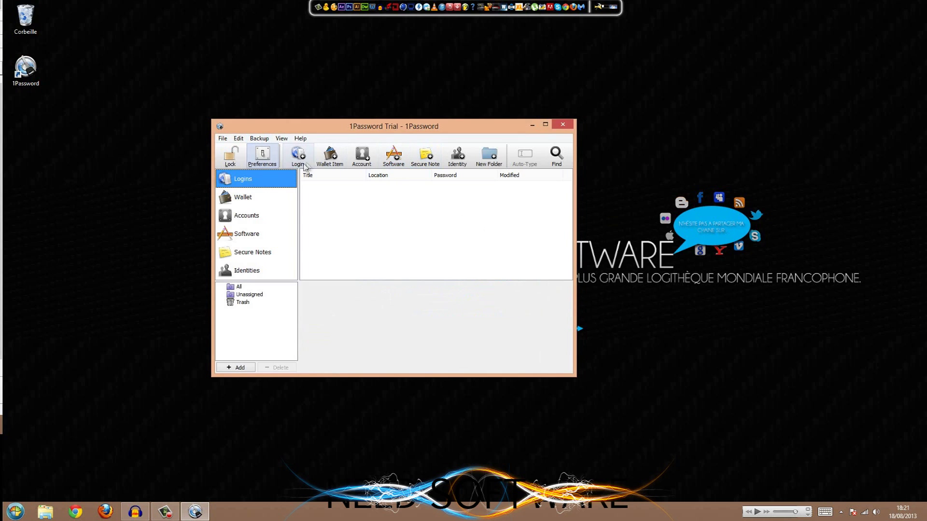
Start a new login titled "need software", visit its username and location fields, and dismiss it without saving.
{"action": "left_click", "coordinate": [298, 156]}
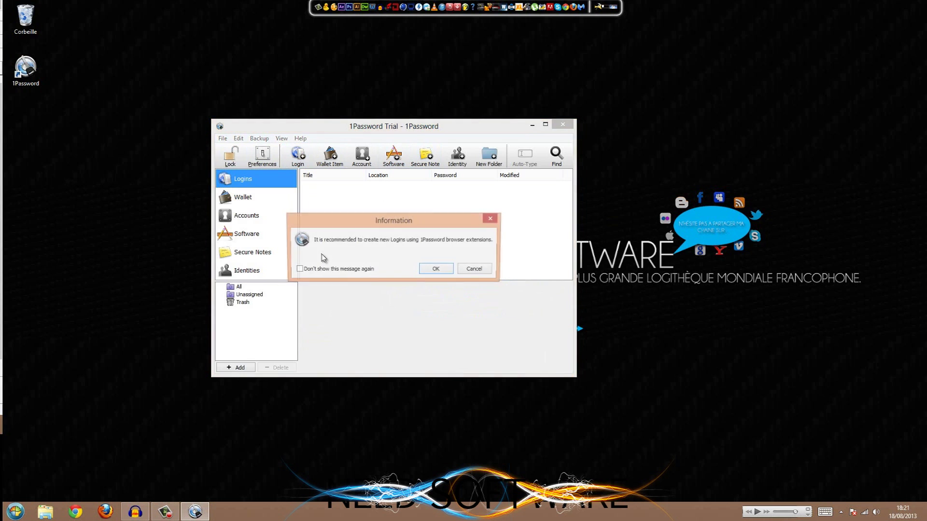
{"action": "left_click", "coordinate": [441, 270]}
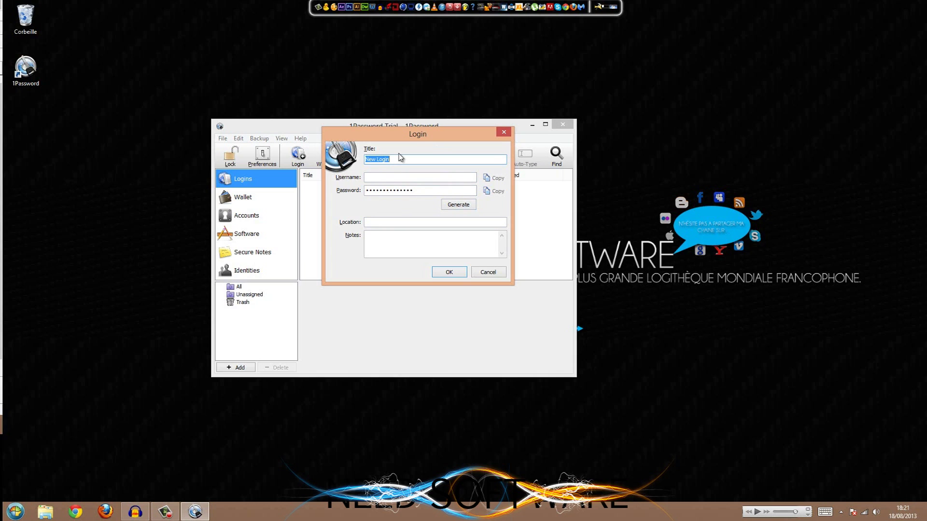
{"action": "type", "text": "neeed software"}
{"action": "left_click", "coordinate": [376, 159]}
{"action": "key", "text": "BackSpace"}
{"action": "left_click", "coordinate": [392, 178]}
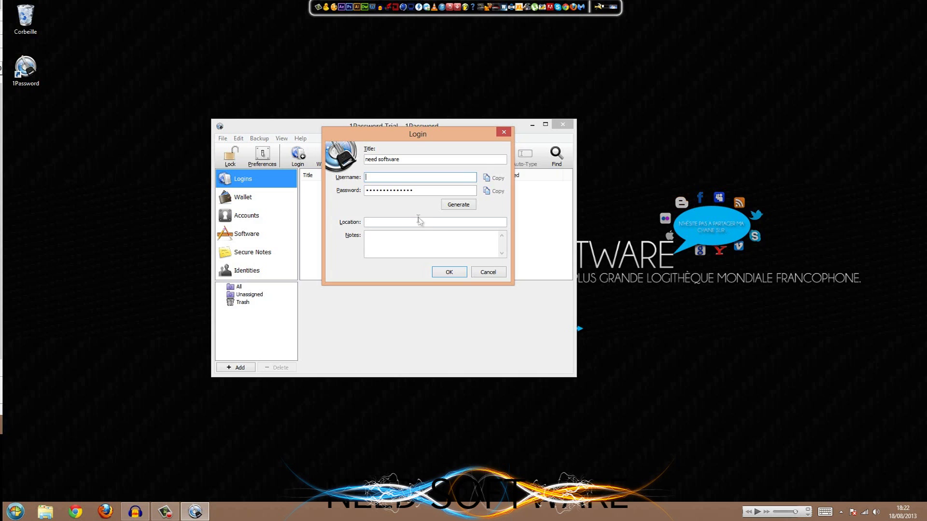
{"action": "left_click", "coordinate": [415, 221]}
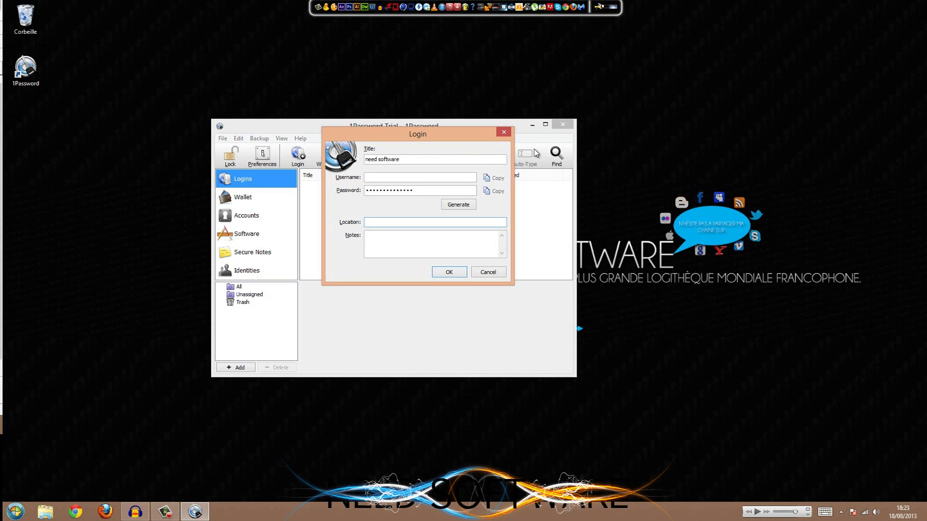
{"action": "left_click", "coordinate": [503, 132]}
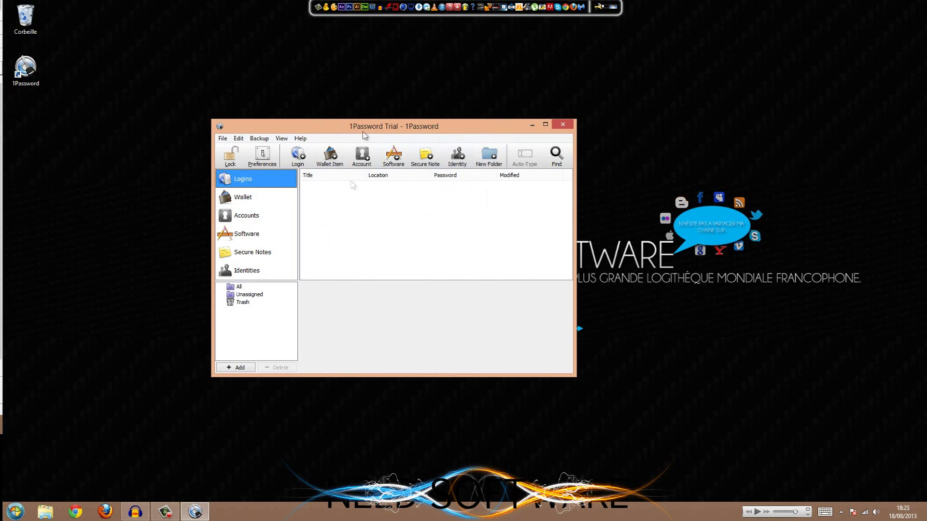
Show the search bar for the vault's logins and close the 1Password window.
{"action": "left_click", "coordinate": [557, 156]}
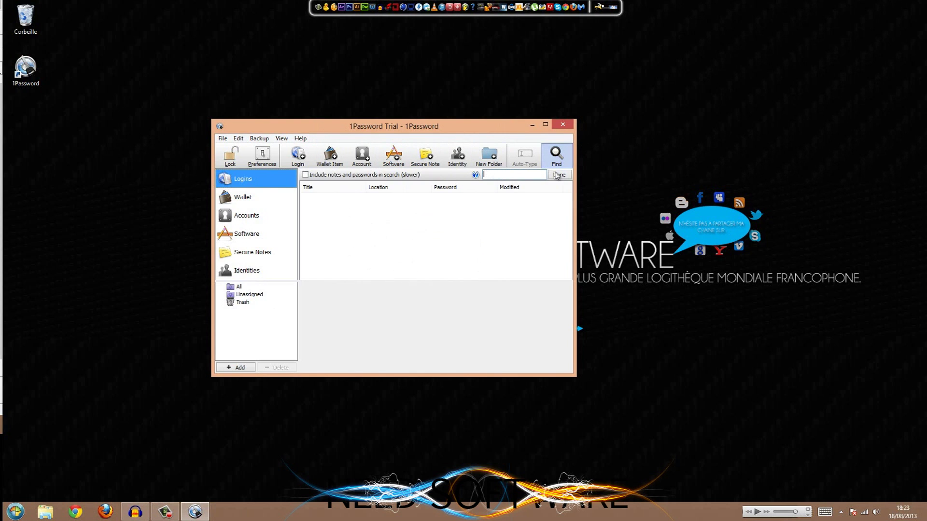
{"action": "left_click", "coordinate": [570, 125]}
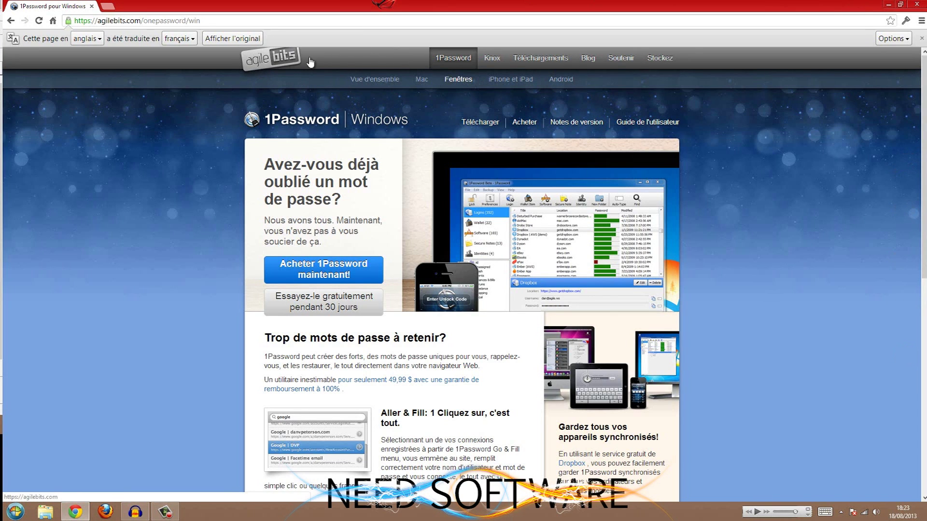
Open the AgileBits home page in Chrome and minimize the browser to show the desktop.
{"action": "left_click", "coordinate": [282, 62]}
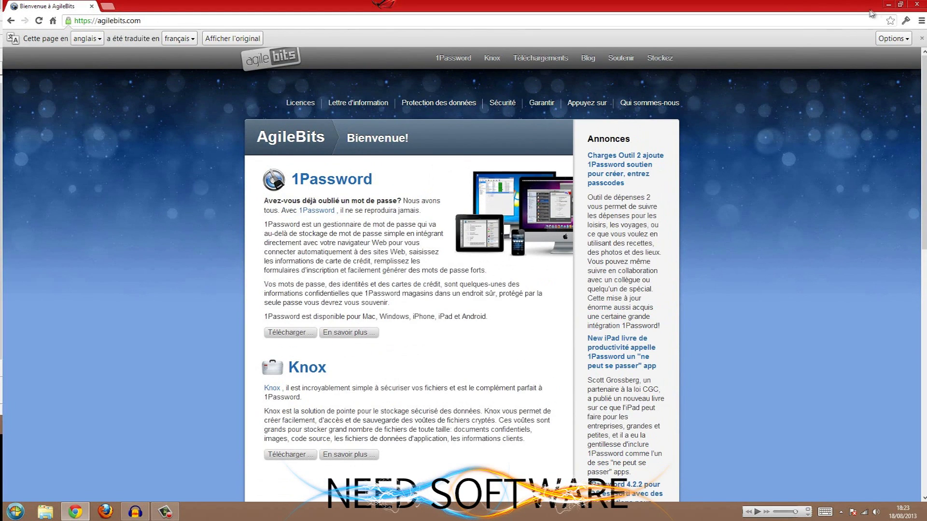
{"action": "left_click", "coordinate": [888, 4]}
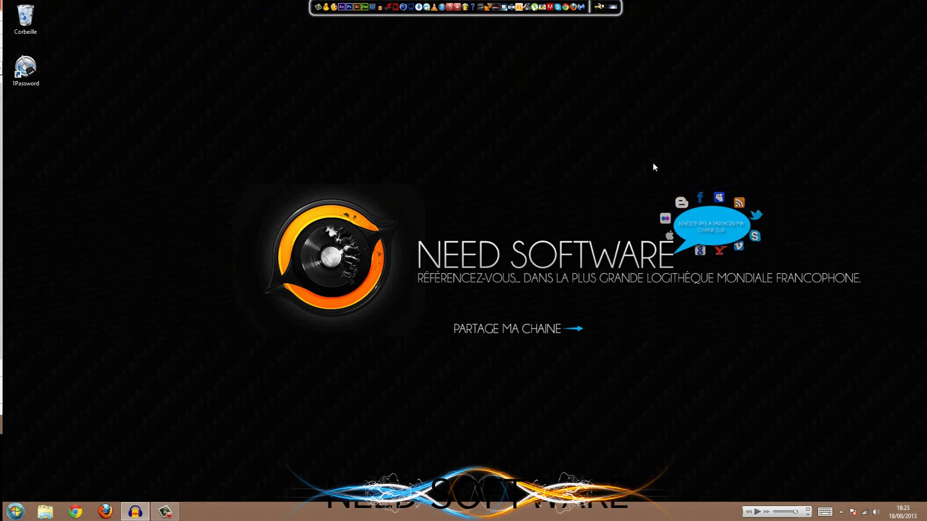